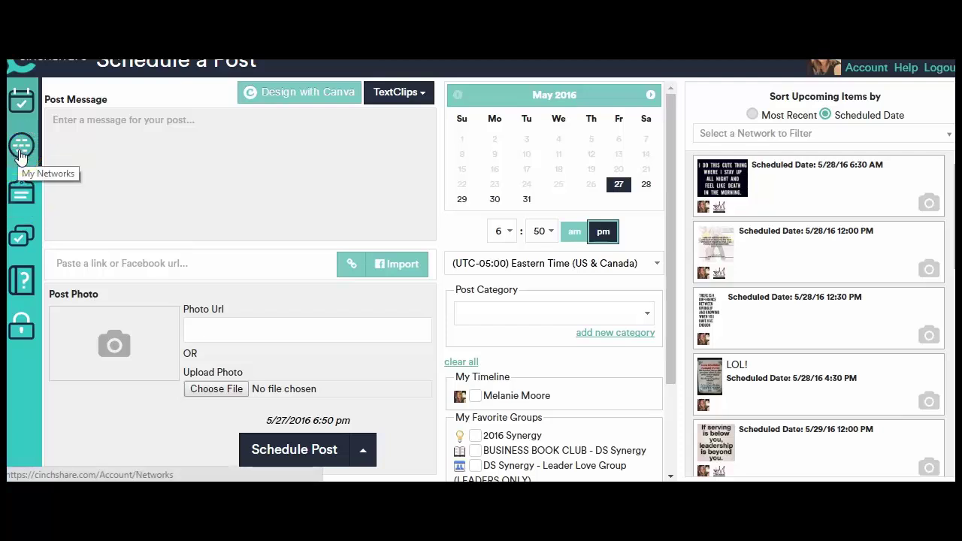
Step: Favourite the Claire's Cupcake Party event under the Timeline account in My Networks
left_click(19, 153)
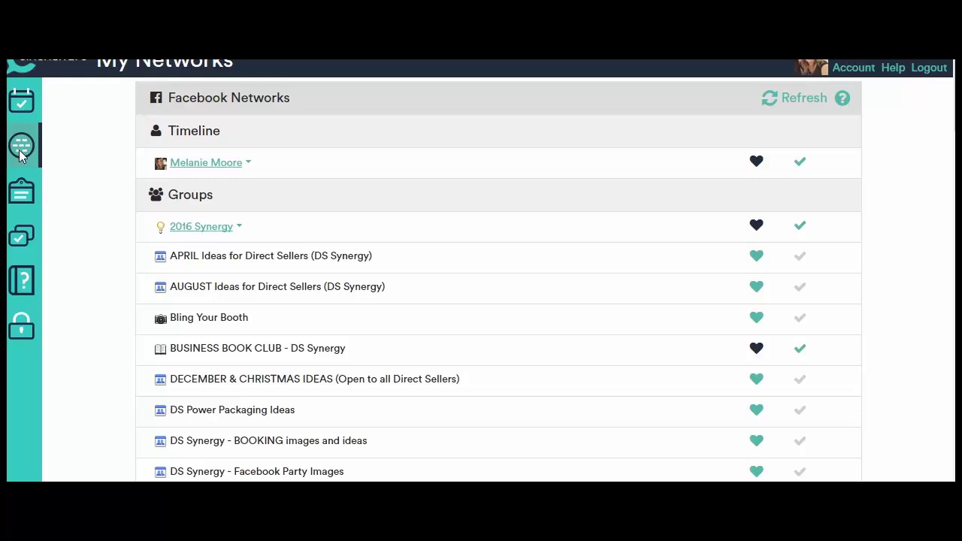
left_click(244, 173)
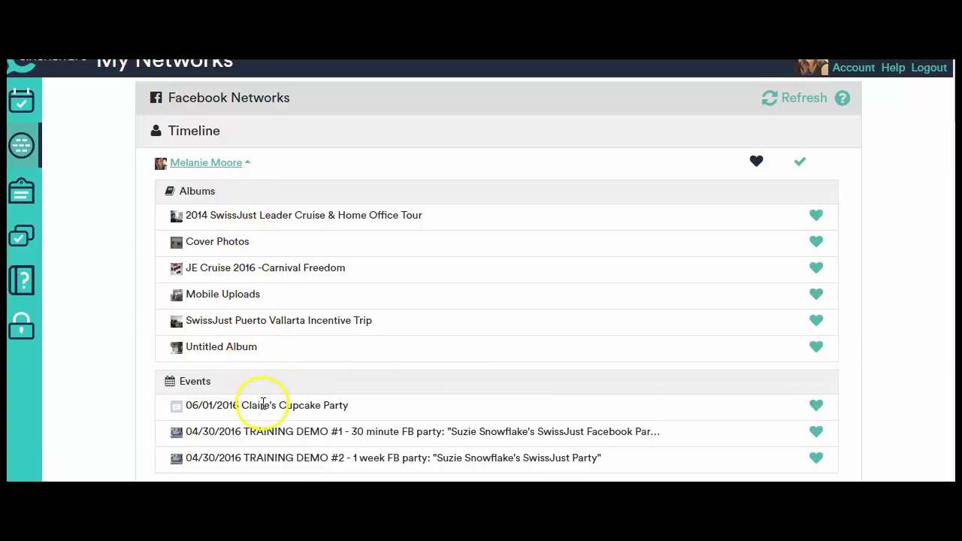
left_click(819, 410)
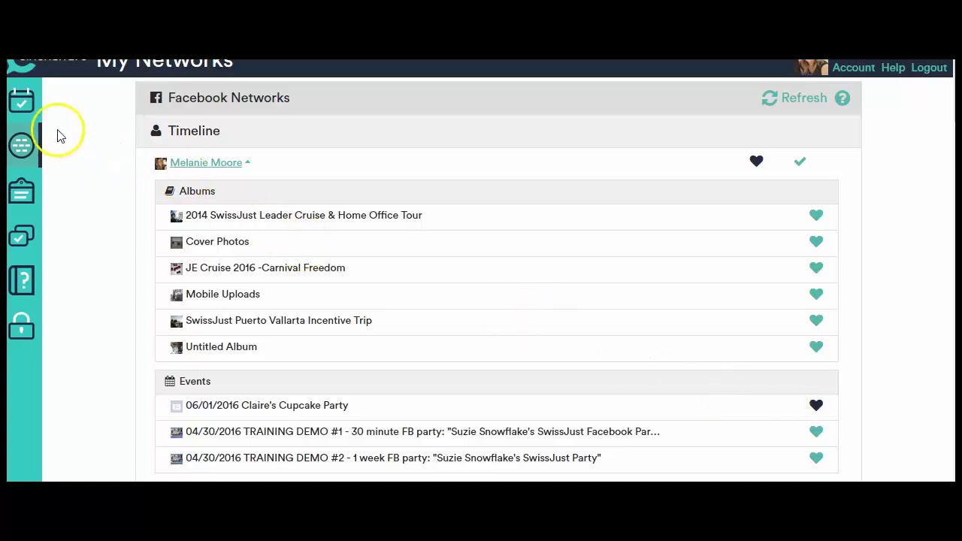
left_click(23, 111)
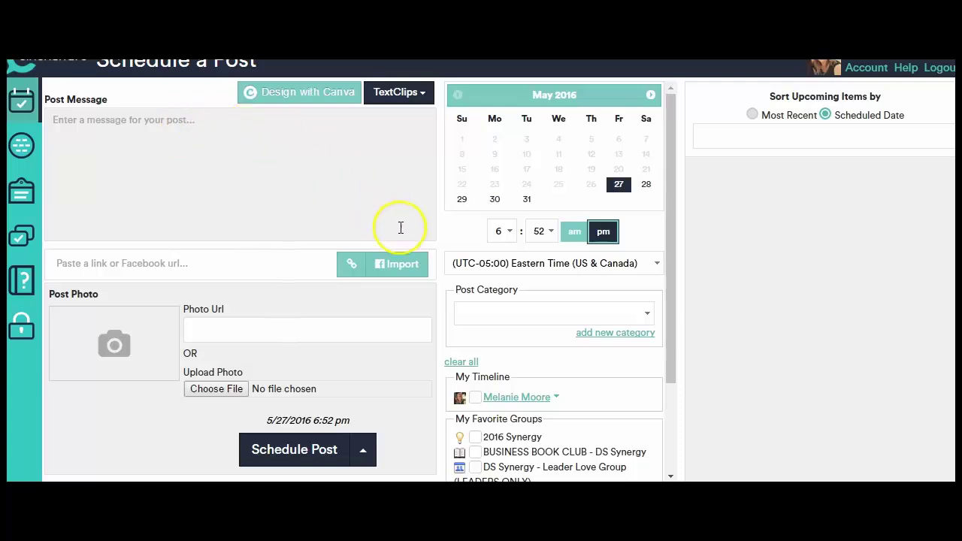
Step: Tick the 06/01/2016 Claire's Cupcake Party event under My Timeline as the post target
left_click_drag(673, 300, 672, 328)
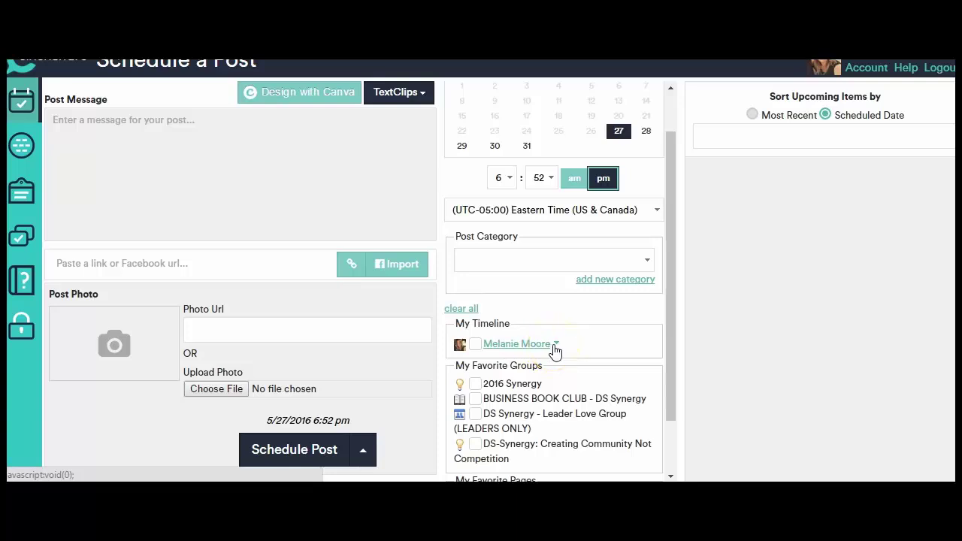
left_click(555, 345)
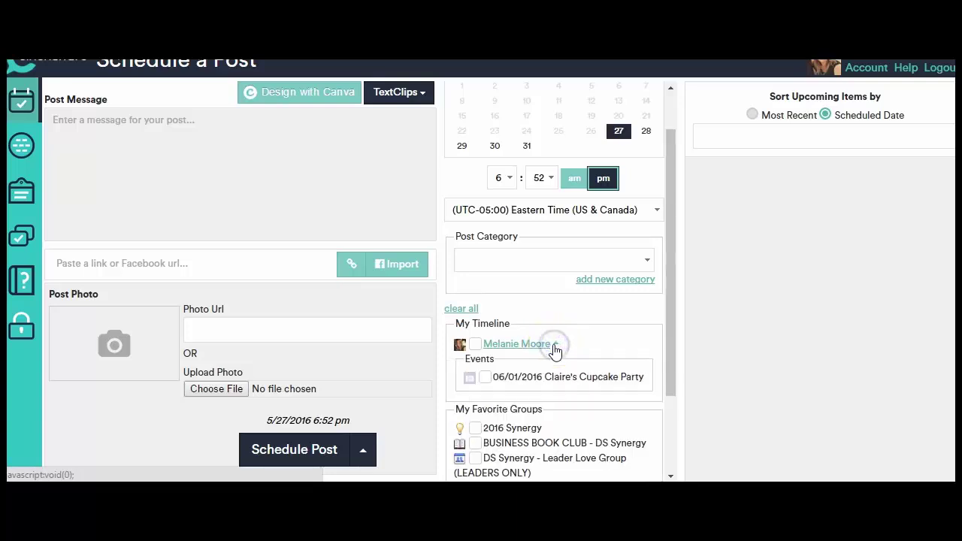
left_click(485, 378)
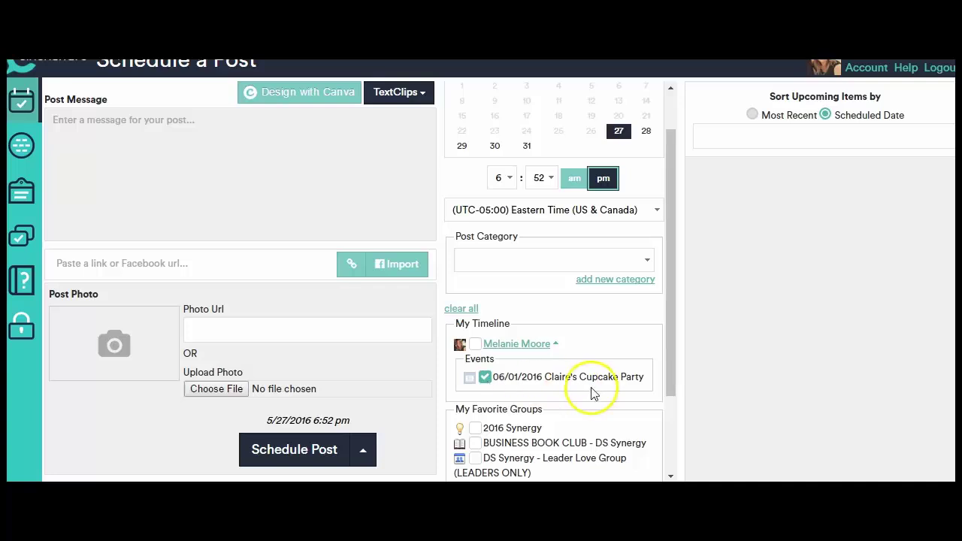
mouse_move(675, 377)
left_mouse_down()
mouse_move(672, 463)
mouse_move(671, 361)
left_mouse_up()
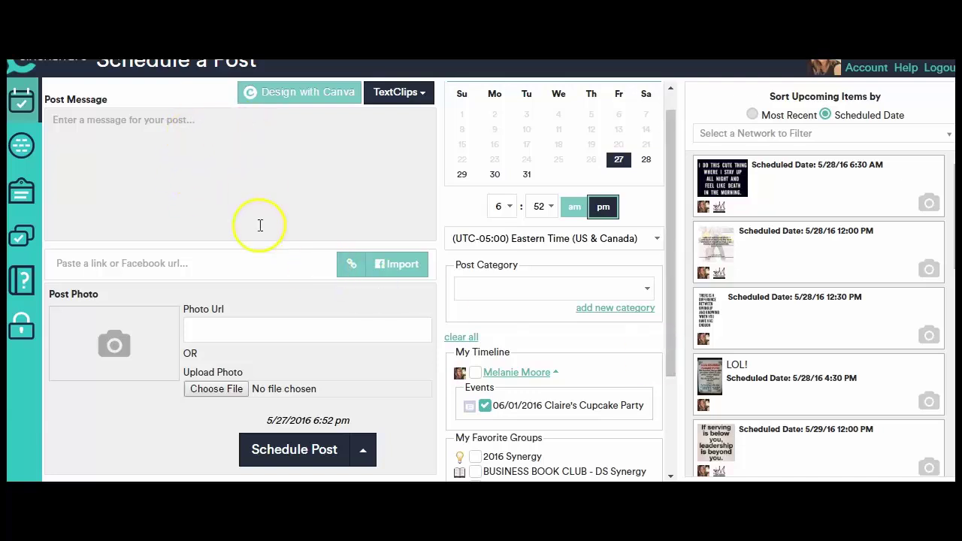
Step: Attach 74830-cupcake-party-lunch-napkins.jpg from the Cupcake Party folder and write 'Welcome to the Cupcake Party!'
left_click(221, 389)
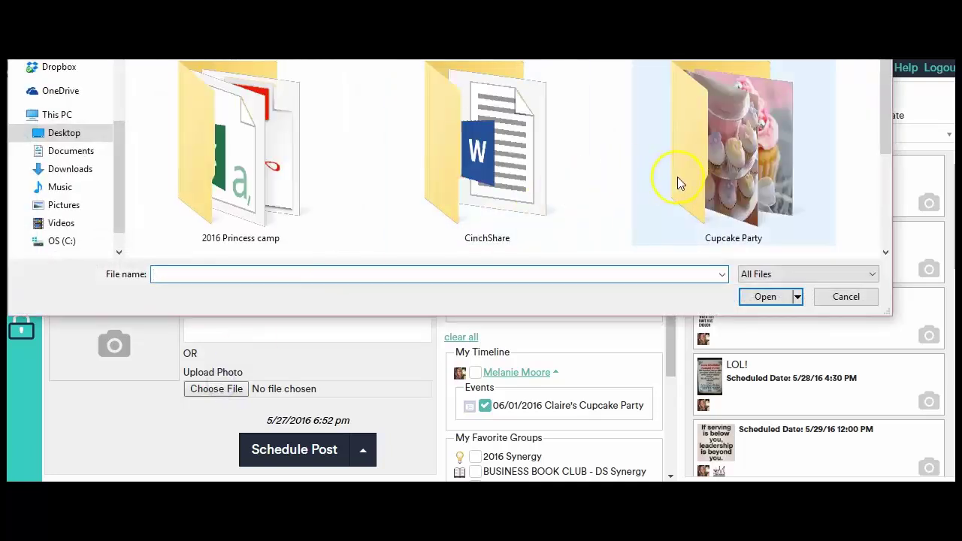
double_click(677, 178)
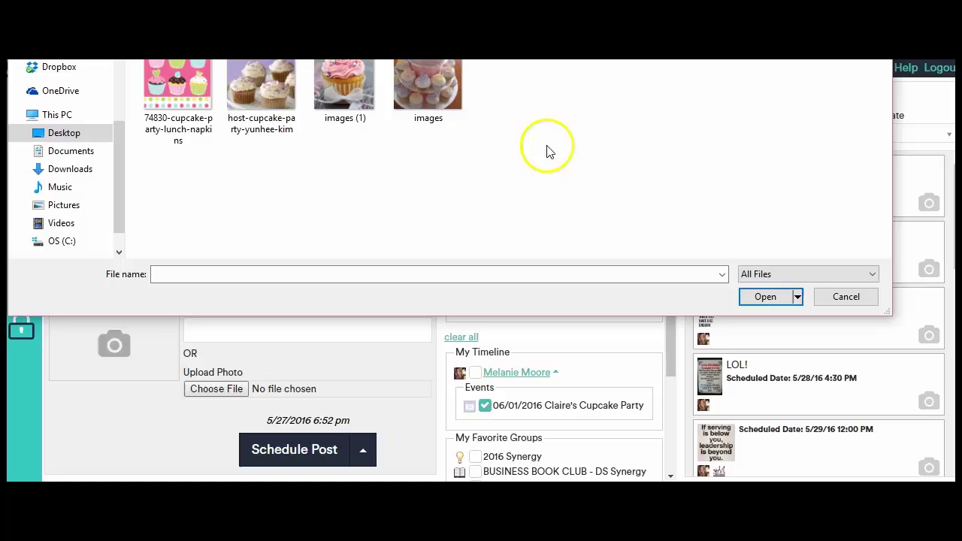
left_click(177, 87)
double_click(177, 86)
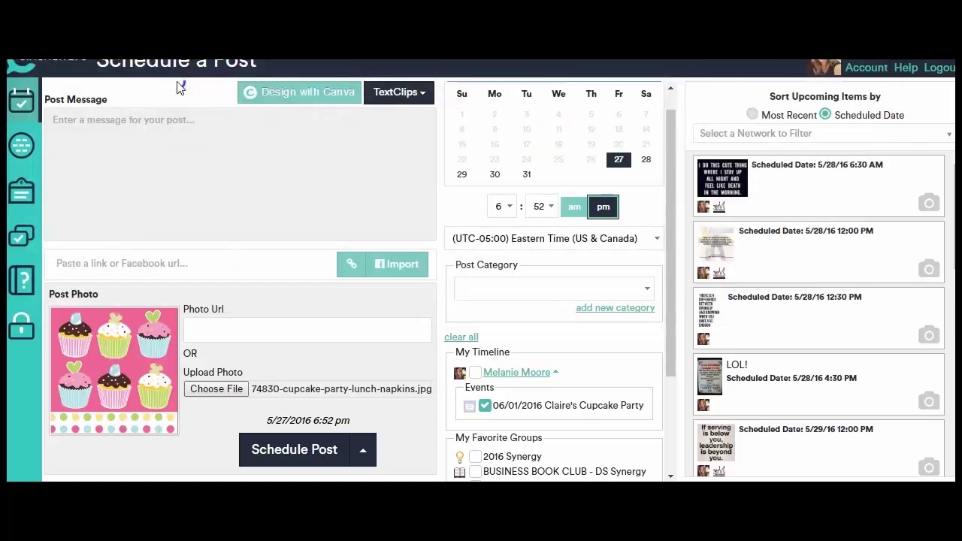
left_click(134, 130)
type("Welcome to")
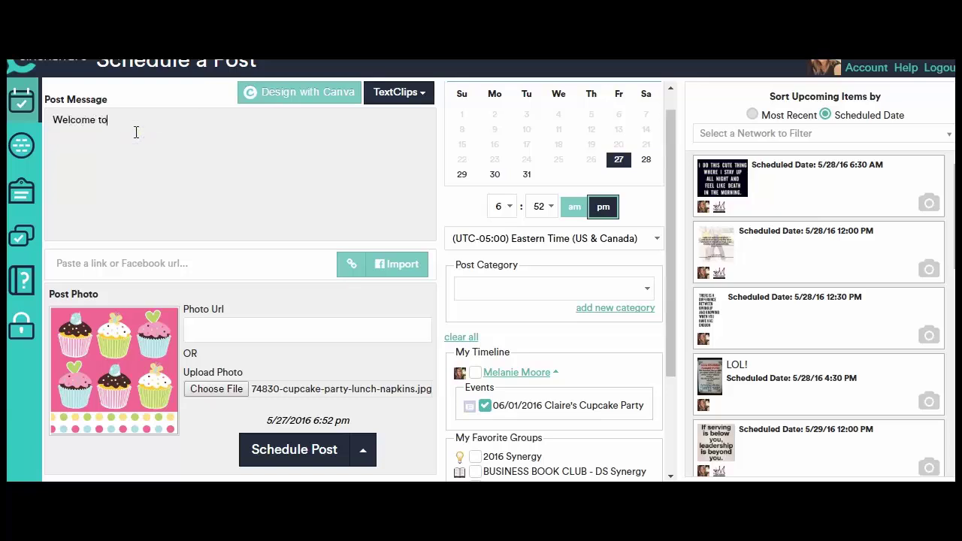
type(" the Cupcake Party!")
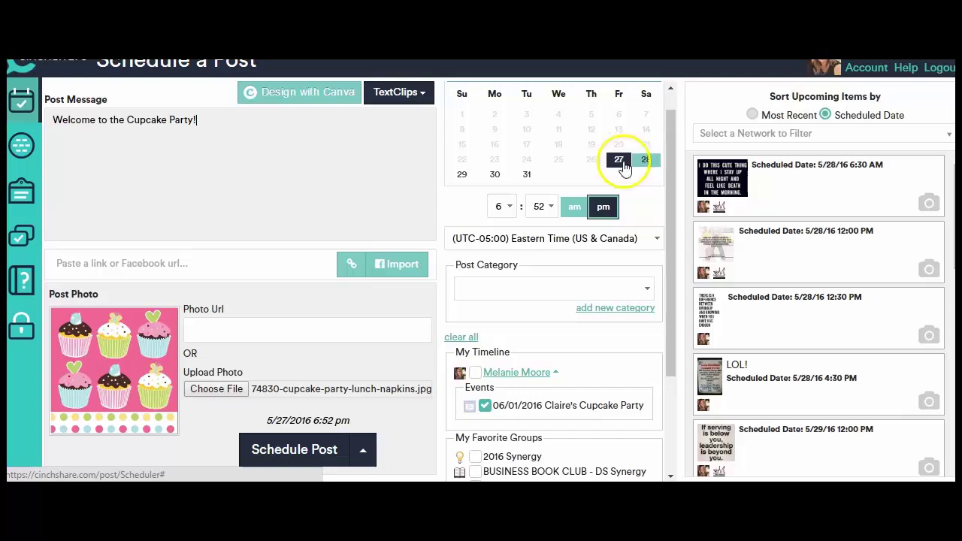
Step: Set the post date to June 1, 2016
left_click_drag(669, 157, 668, 128)
left_click(650, 96)
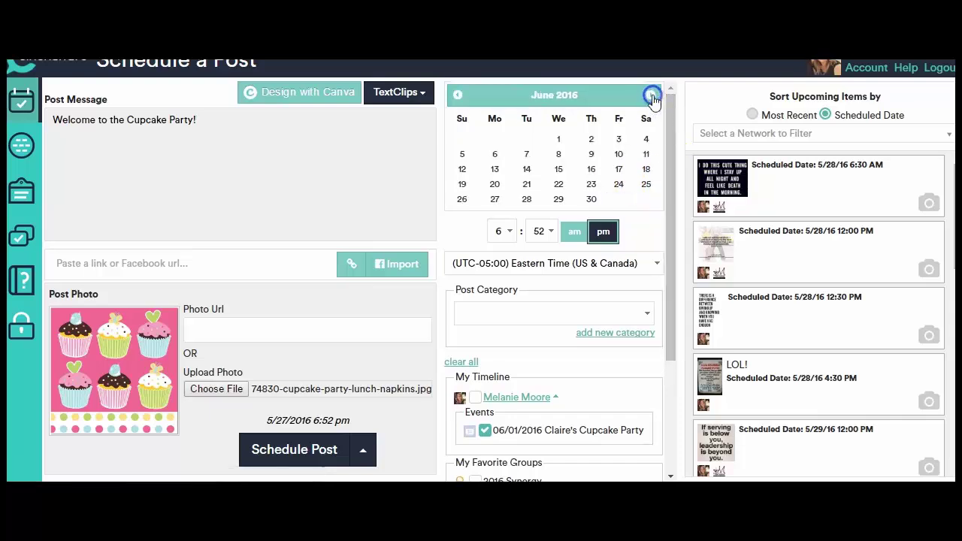
left_click(559, 140)
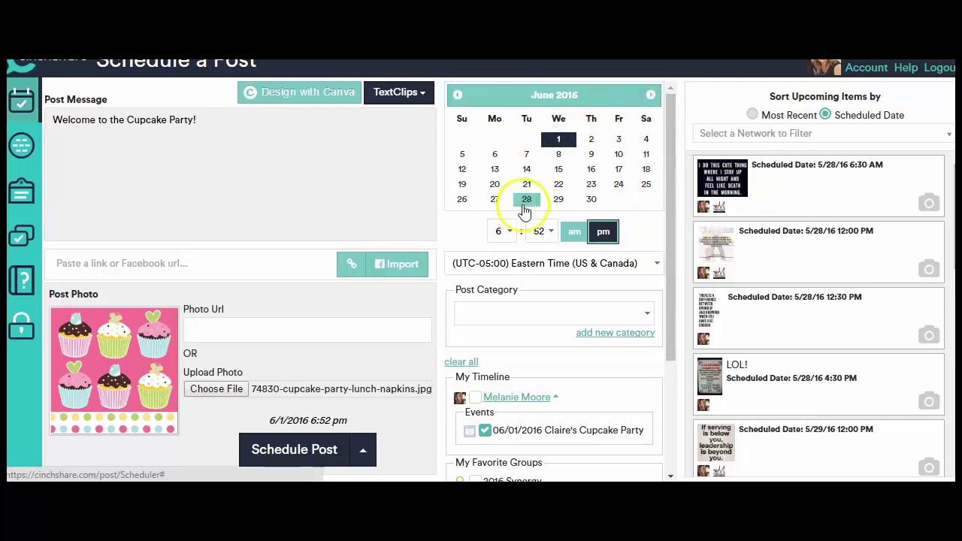
Step: Set the posting time to 8:00 am and schedule the welcome post
left_click(504, 231)
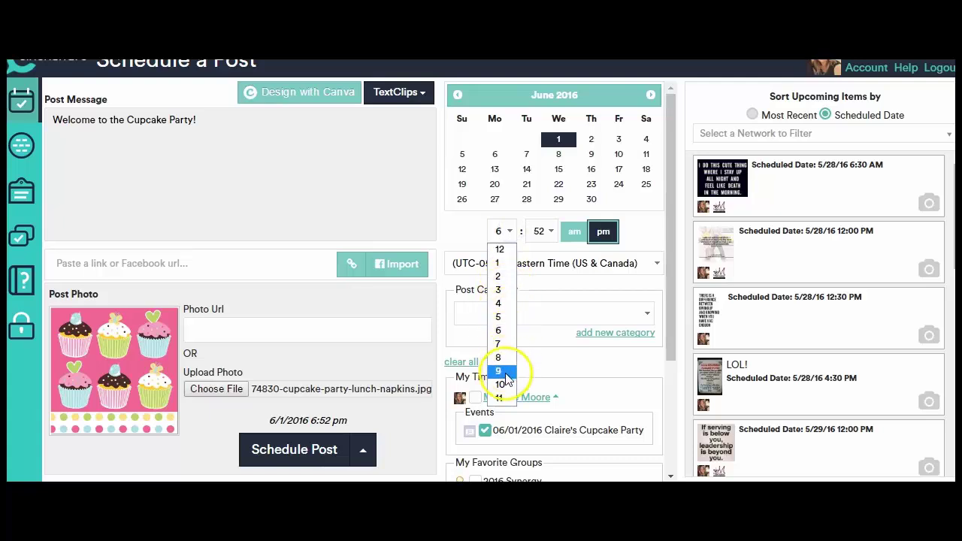
left_click(501, 358)
left_click(544, 230)
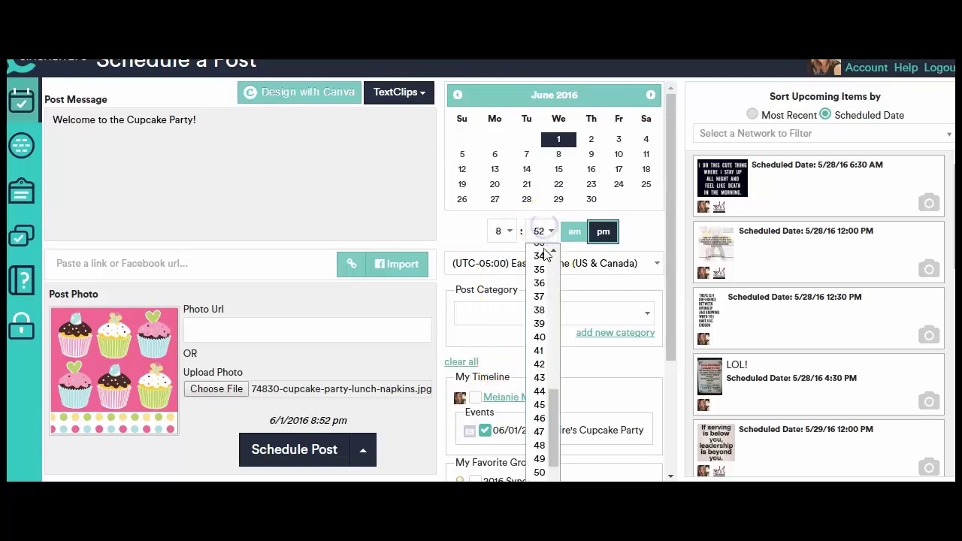
left_click_drag(557, 383, 556, 293)
right_click(554, 231)
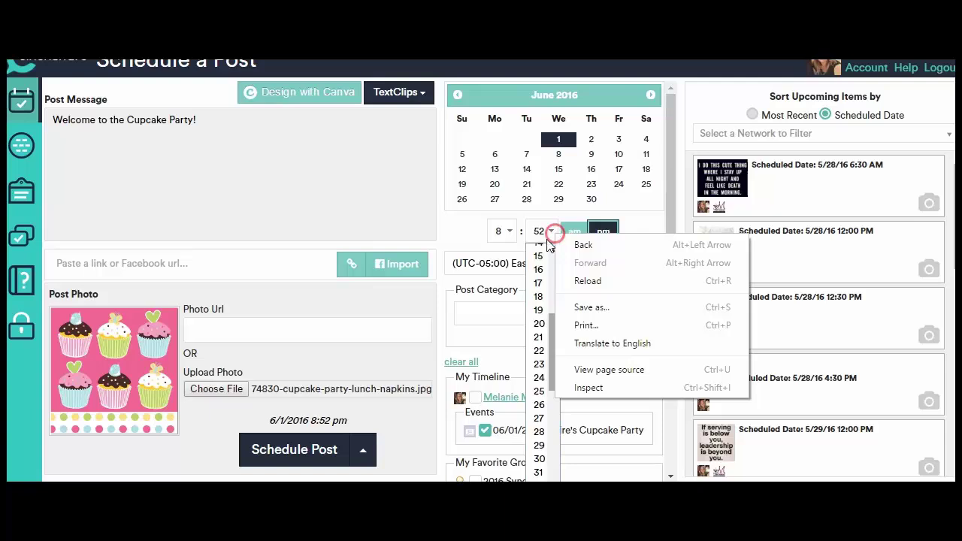
left_click(513, 325)
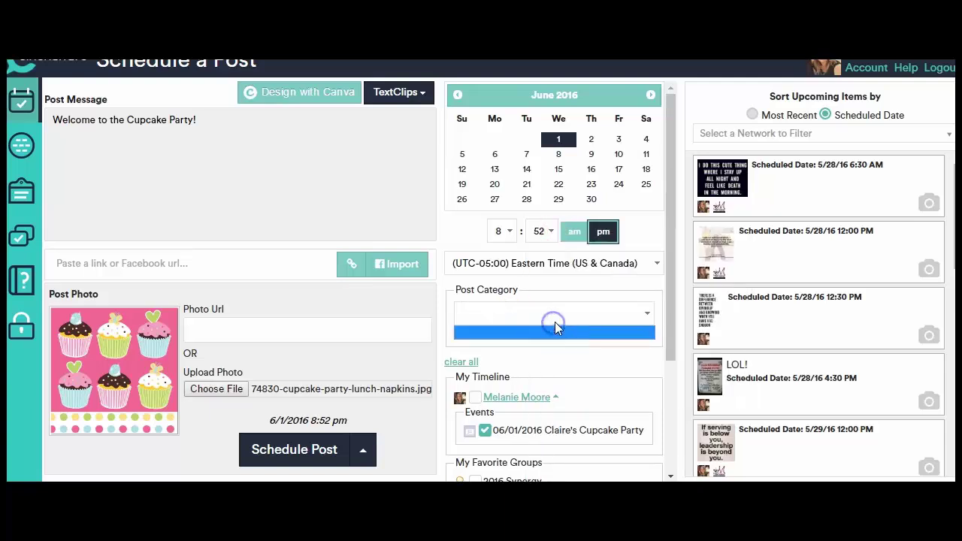
left_click(549, 233)
left_click_drag(560, 420, 551, 256)
left_click(541, 253)
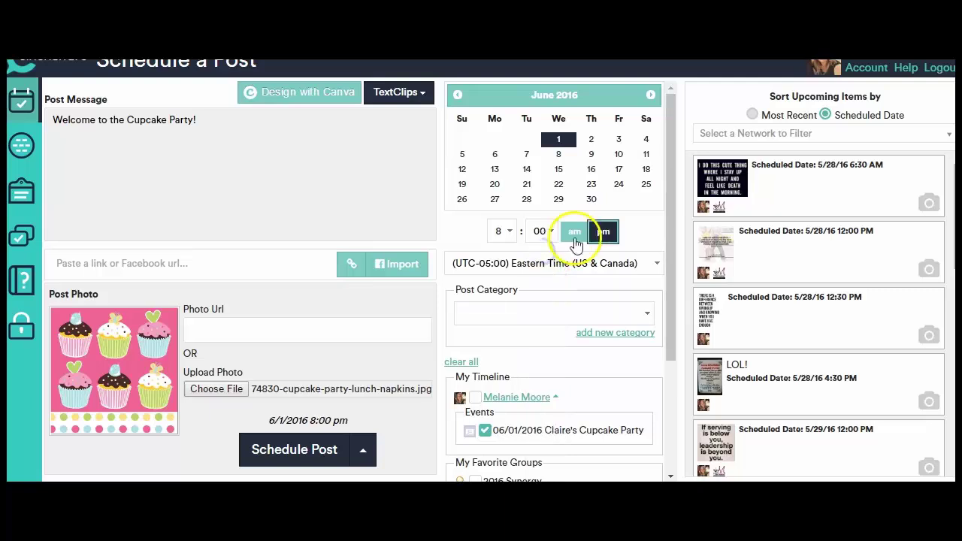
left_click(575, 236)
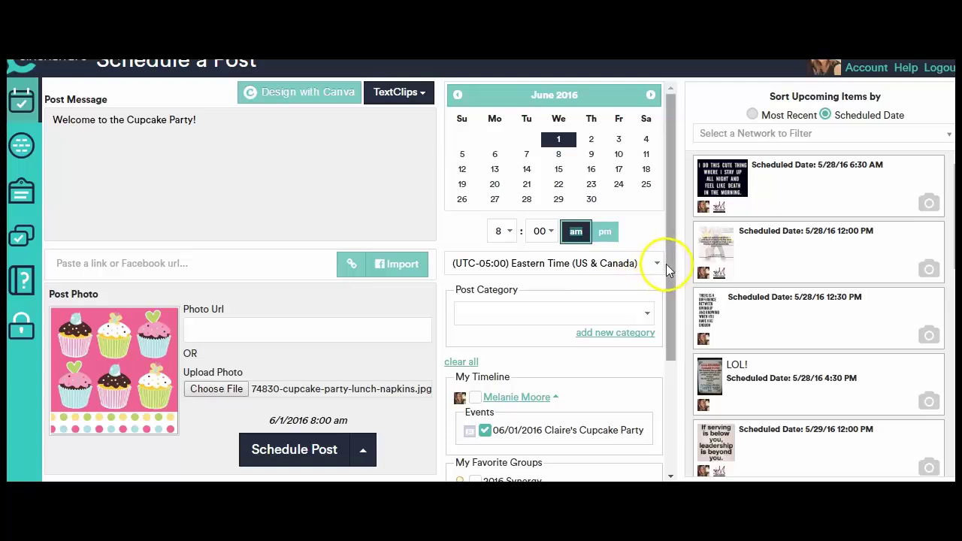
left_click_drag(674, 266, 672, 399)
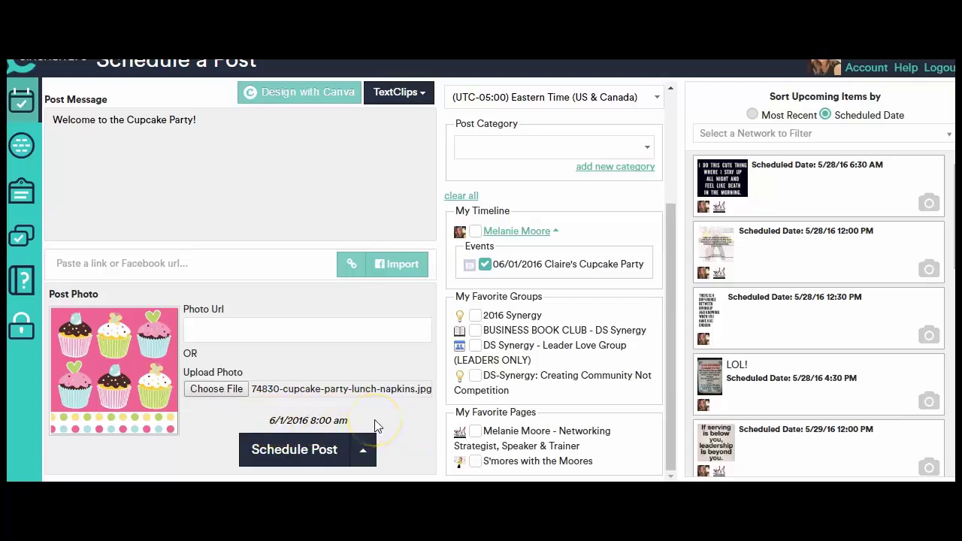
left_click(292, 450)
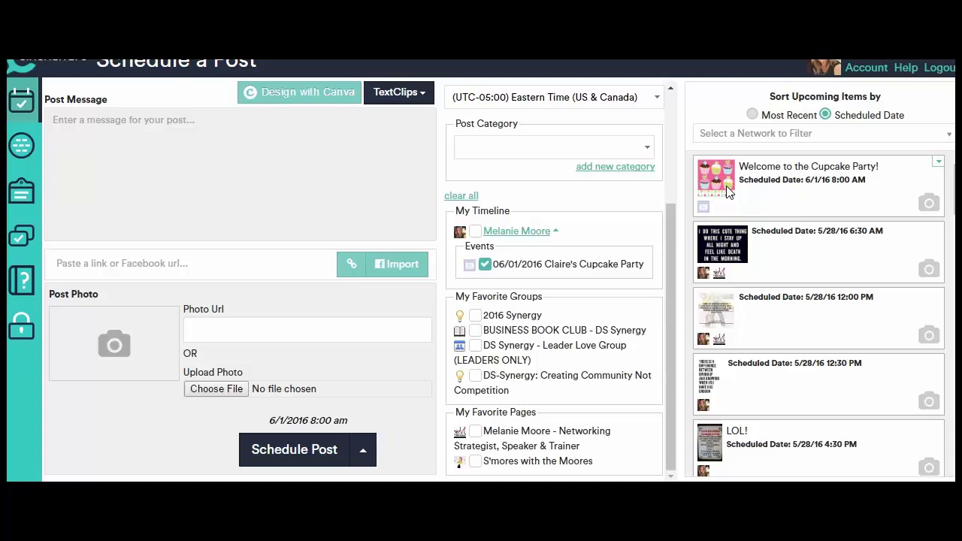
Step: Attach host-cupcake-party-yunhee-kim.jpg and write 'Can't wait to talk about cupcakes with all of you!'
left_click(235, 391)
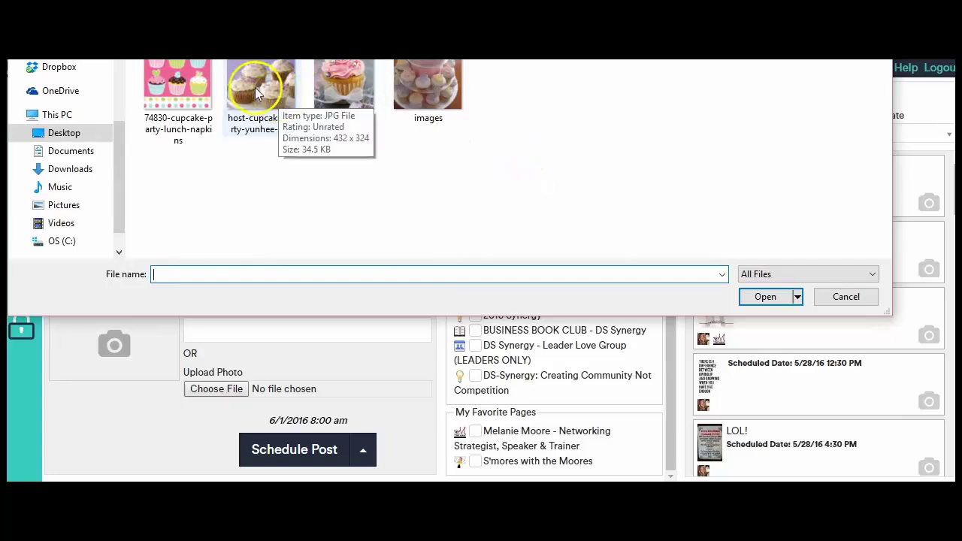
double_click(254, 89)
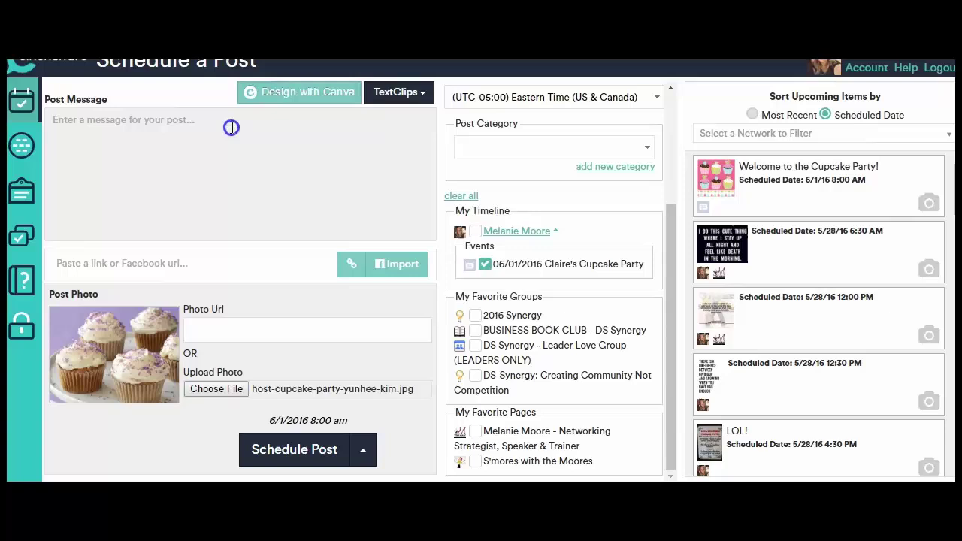
type("Can't wait to ta")
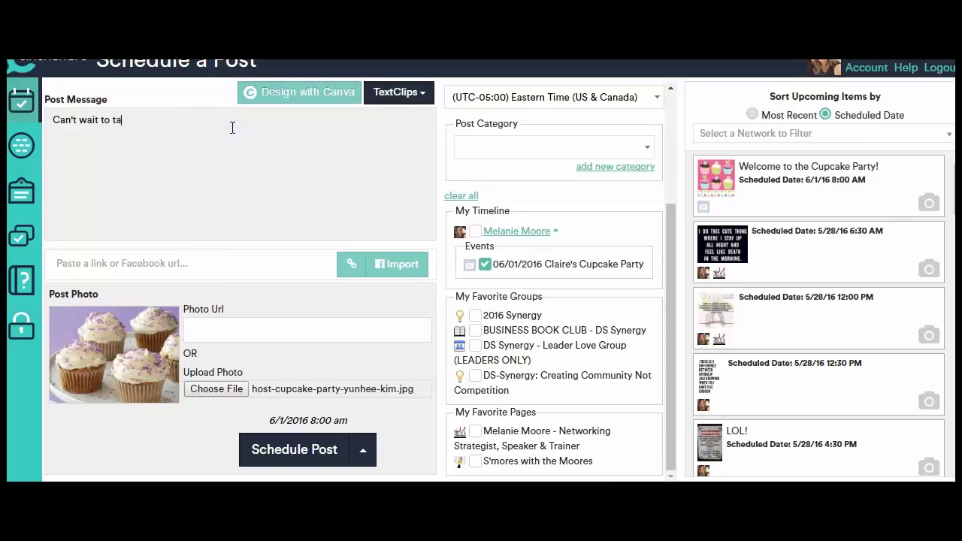
type("lk about cupcakes with all of you!")
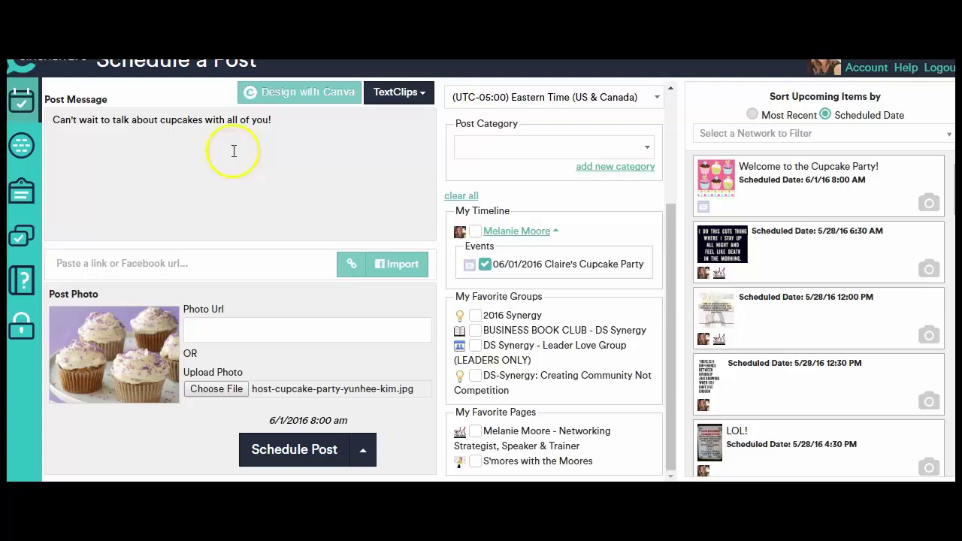
left_click_drag(670, 284, 670, 158)
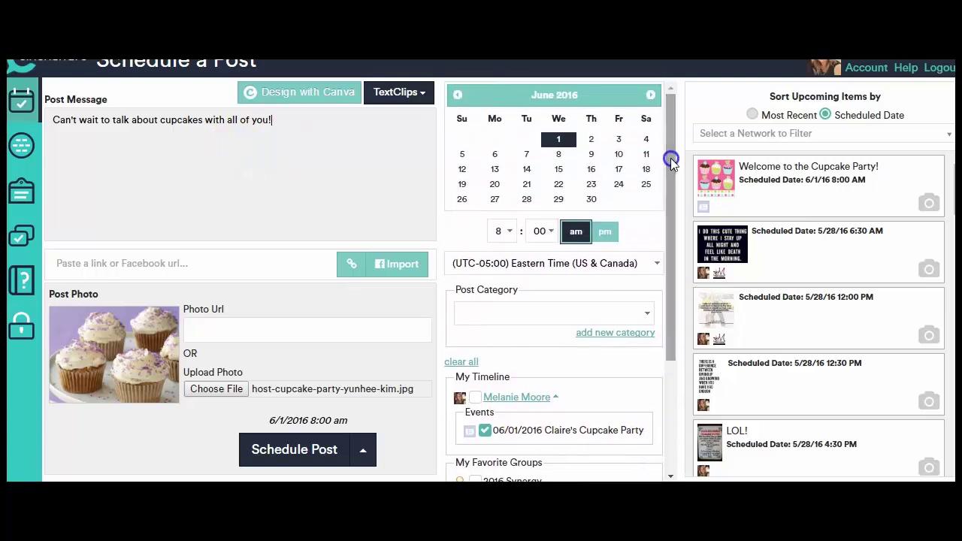
Step: Set the posting time to 3:00 pm on 6/1/2016 and schedule the cupcake photo post
left_click(505, 233)
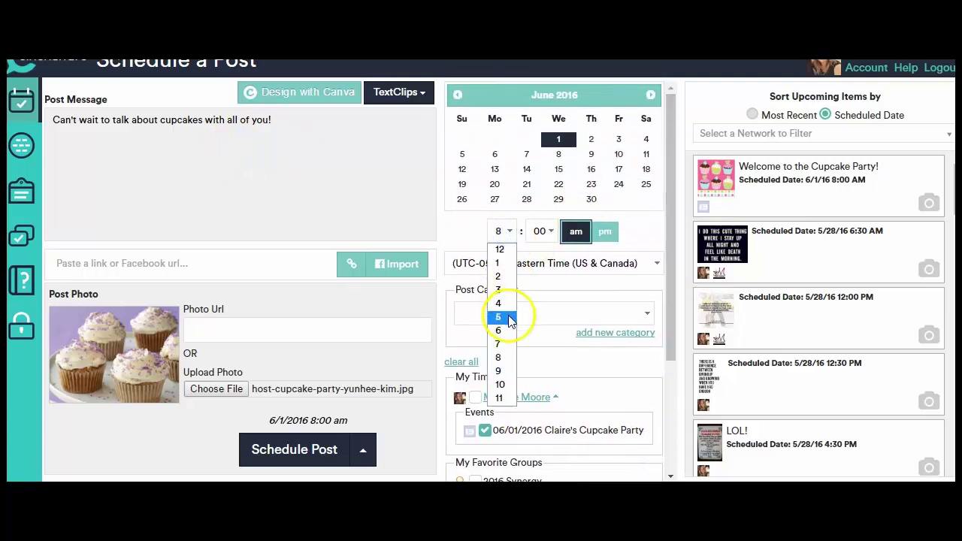
left_click(501, 291)
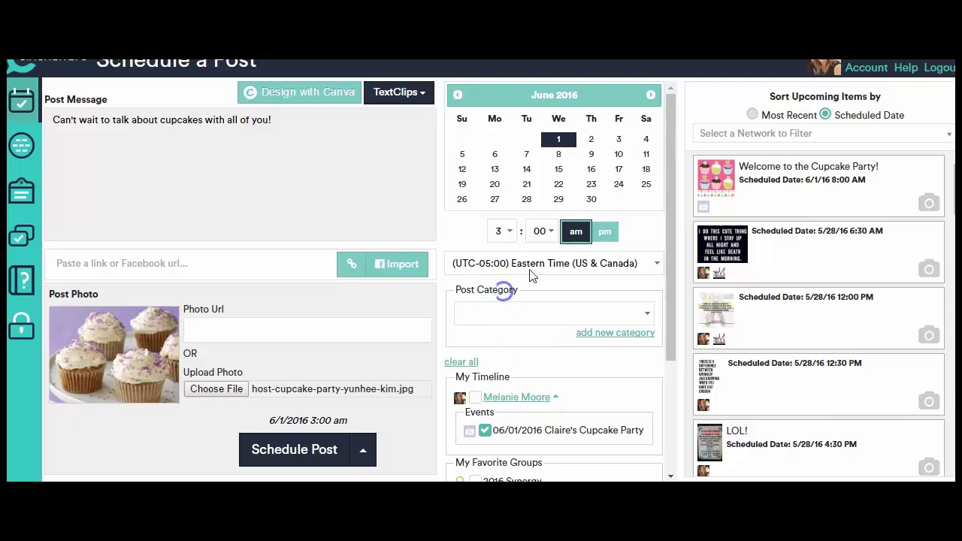
left_click(603, 232)
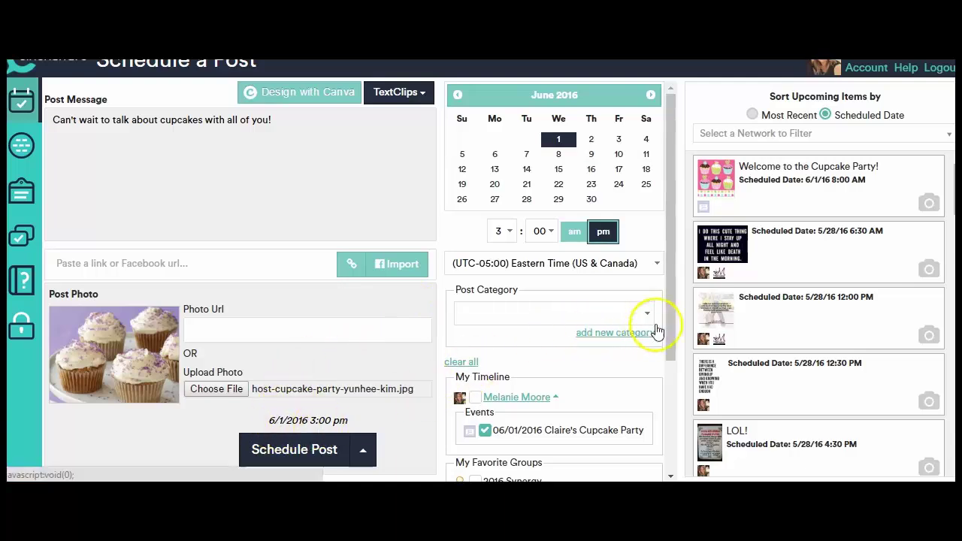
left_click_drag(670, 318, 671, 436)
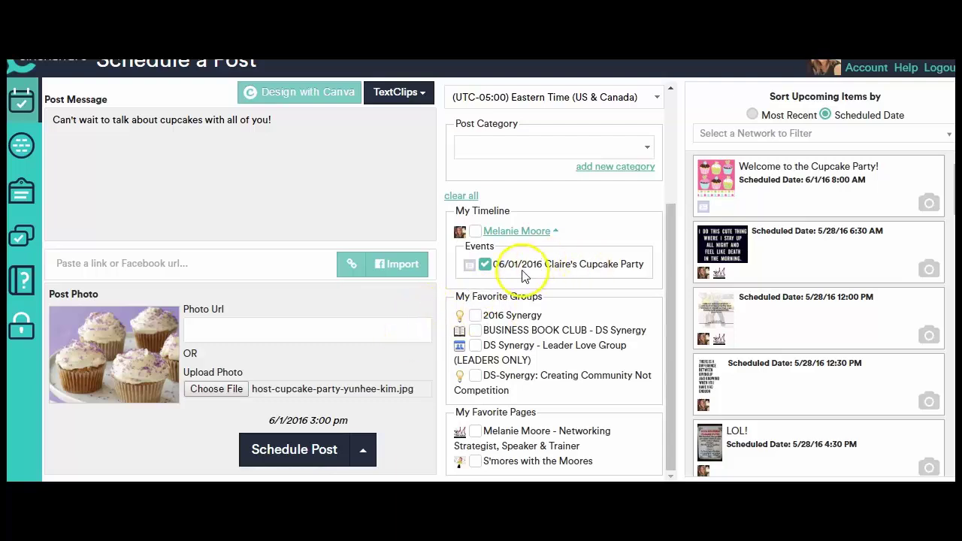
left_click(667, 336)
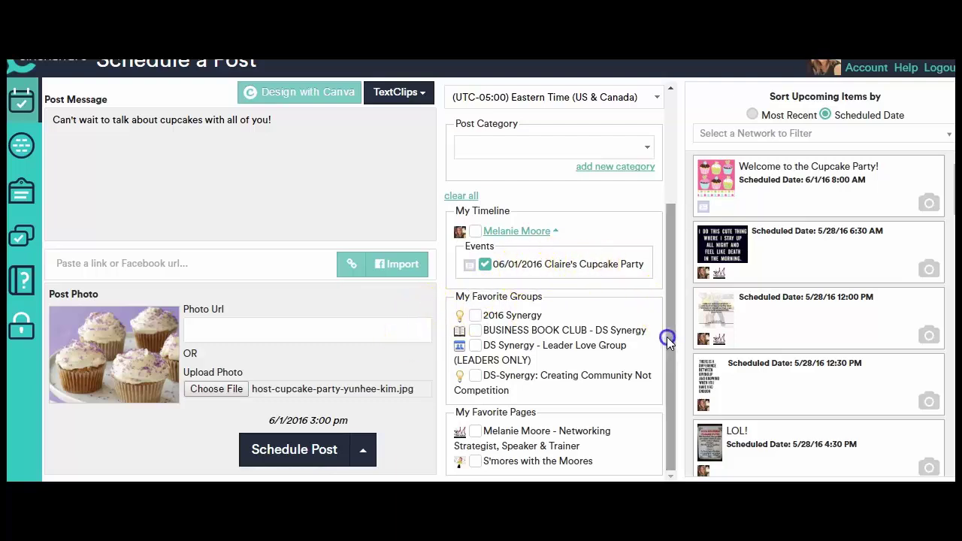
left_click(302, 448)
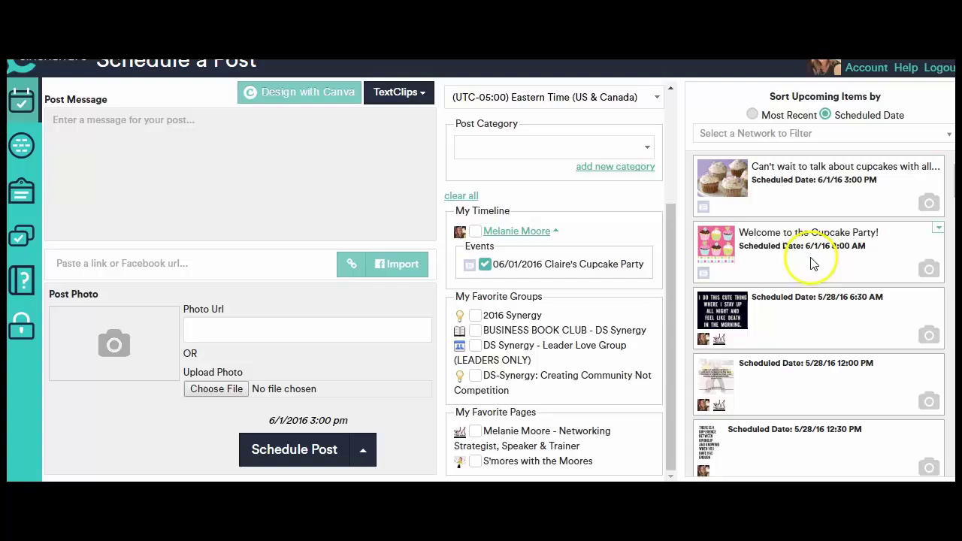
Step: Reload the 3:00 pm cupcake post via Edit Post, re-save it unchanged, and reopen its actions
left_click(938, 162)
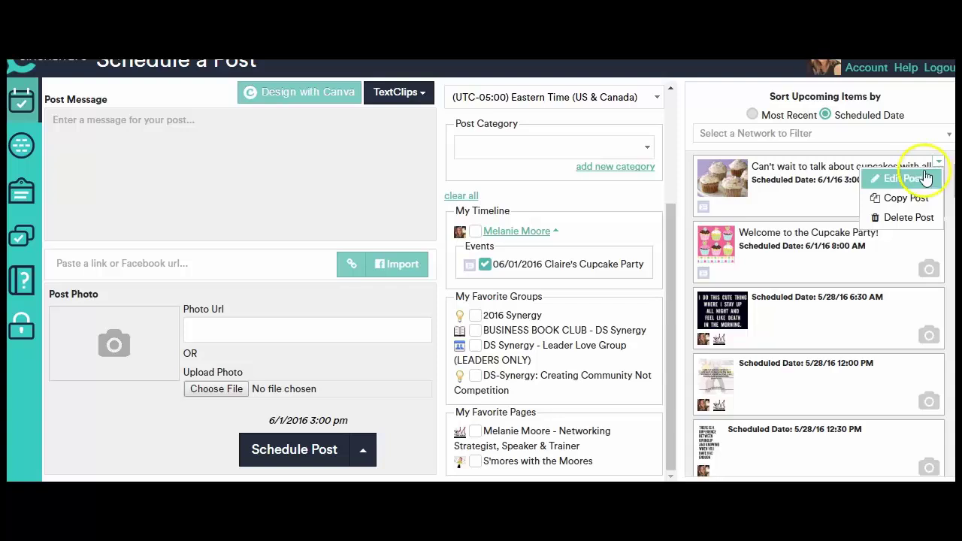
left_click(925, 179)
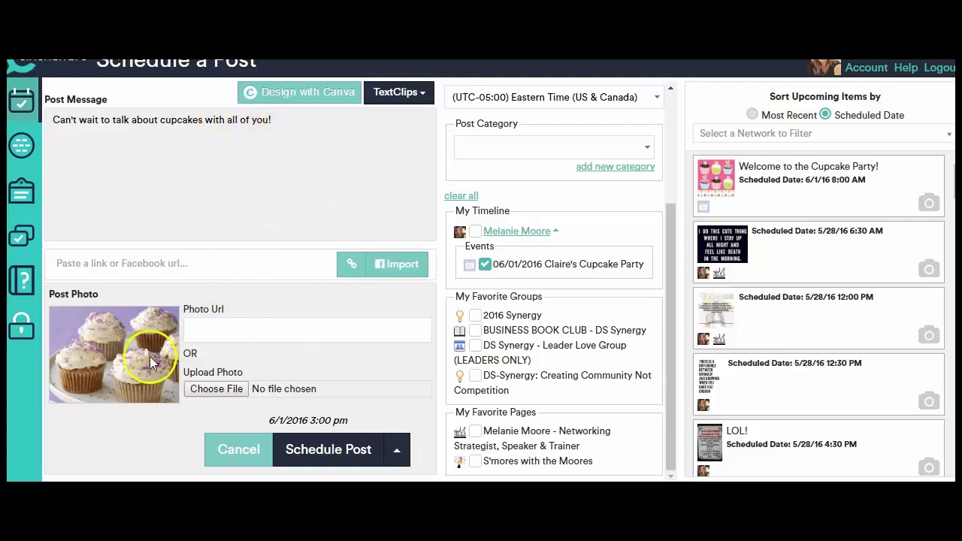
left_click(341, 448)
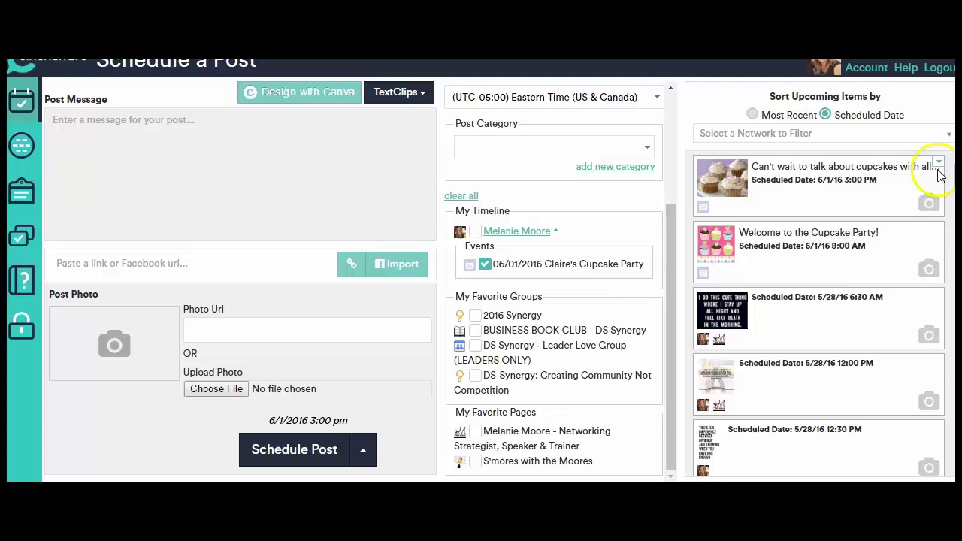
left_click(938, 165)
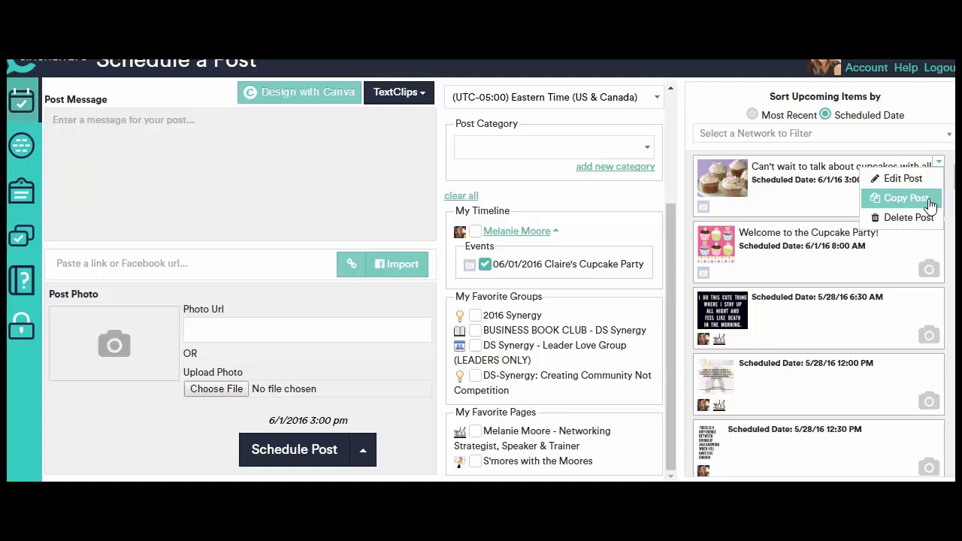
Step: Copy the cupcake post and replace its message with 'Thanks for coming to the party!'
left_click(930, 199)
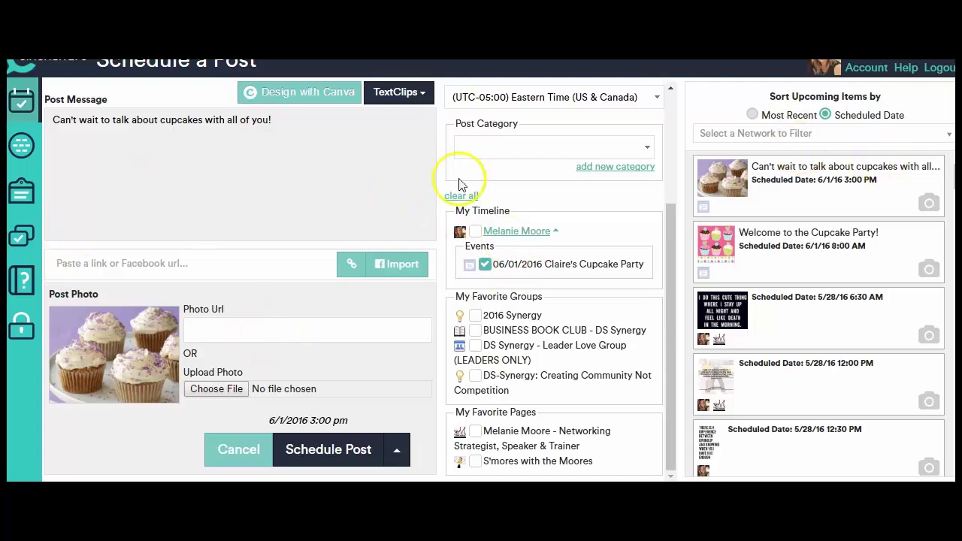
left_click(286, 120)
left_click_drag(285, 120, 21, 127)
type("Thanks for coming to the party!")
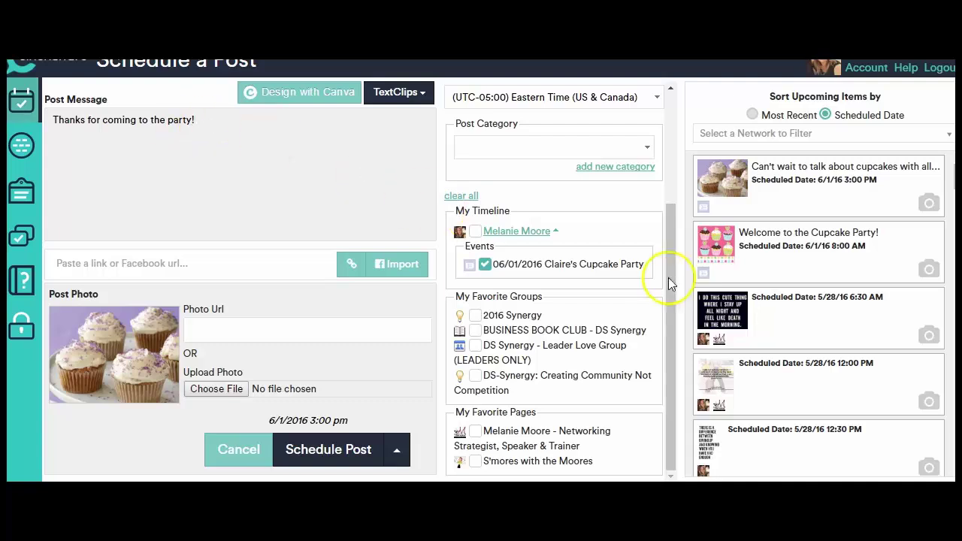
Step: Set the copy to June 3, 2016 at 9:00 pm and schedule it
left_click_drag(670, 275, 673, 146)
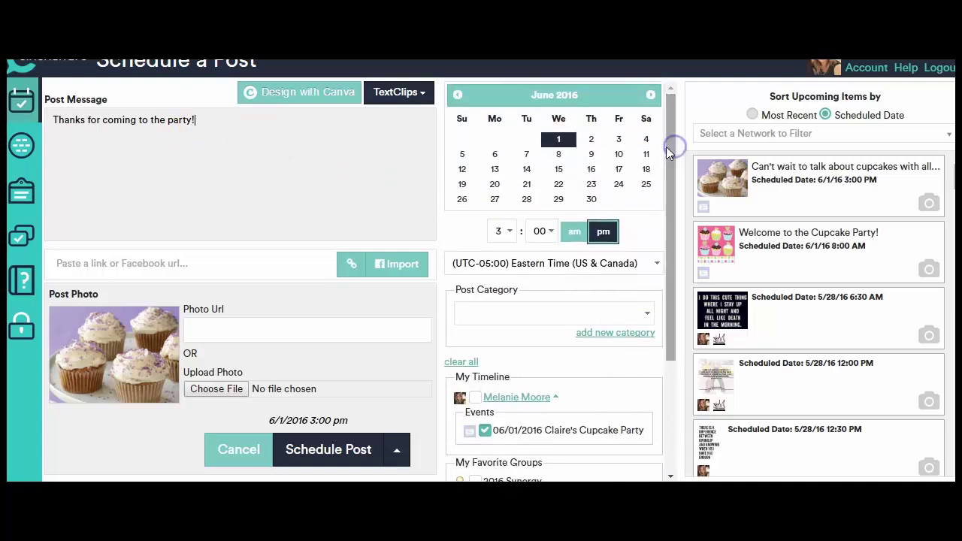
left_click(619, 140)
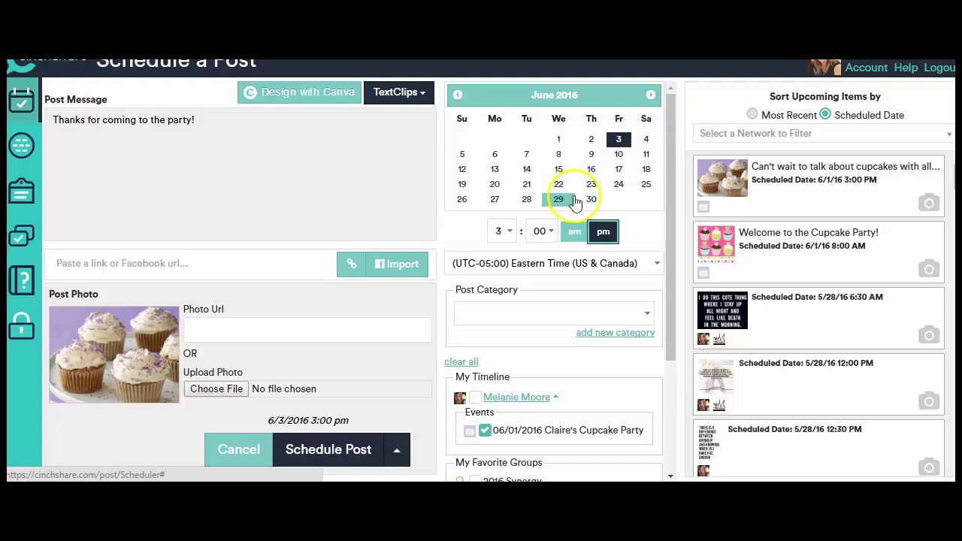
left_click(502, 231)
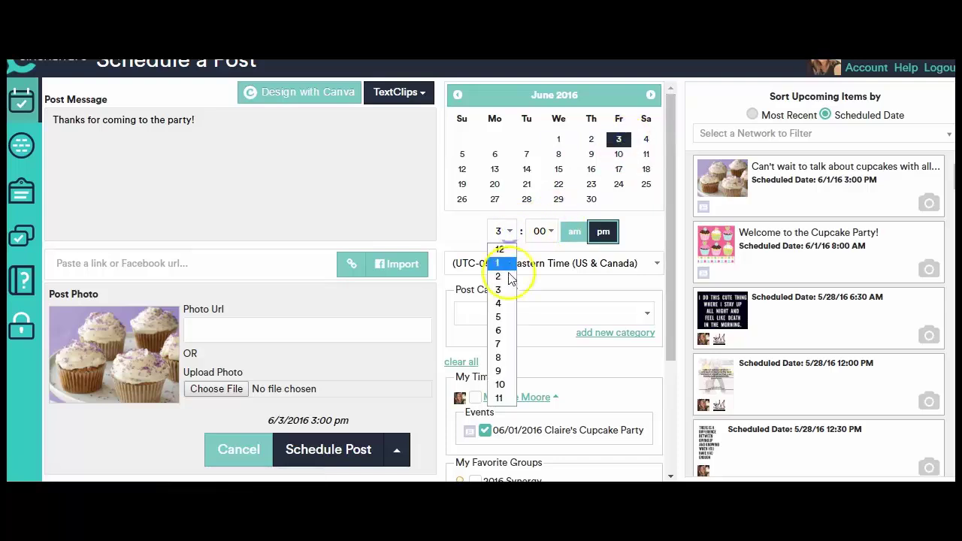
left_click(499, 370)
left_click_drag(667, 212, 672, 332)
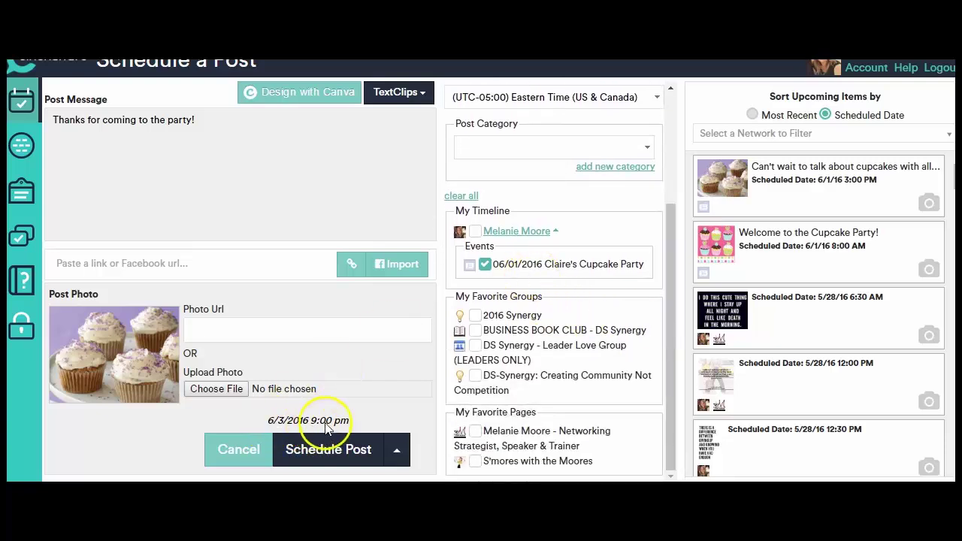
left_click(351, 448)
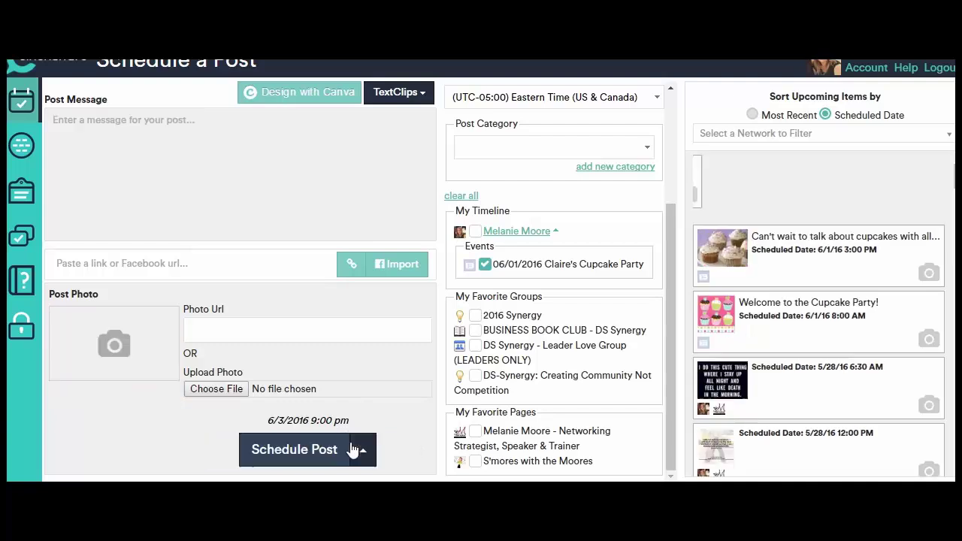